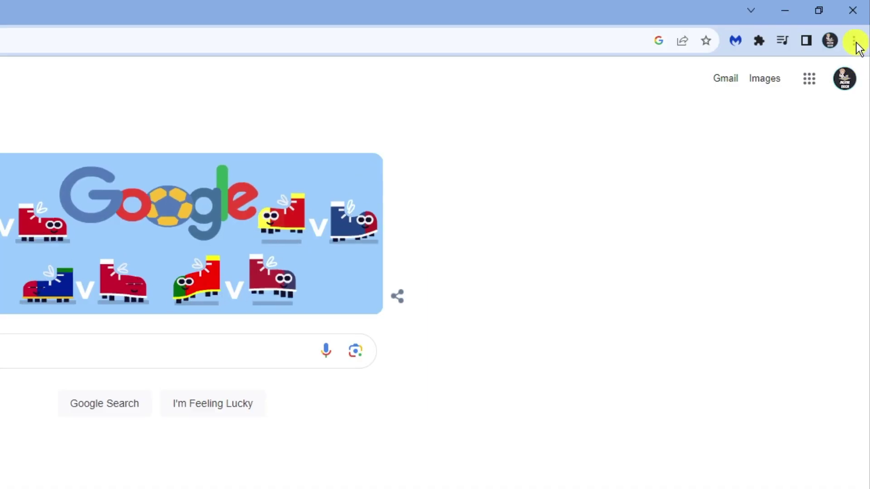
Go through Chrome's Settings and Privacy and security to the Cookies and other site data page.
{"action": "left_click", "coordinate": [860, 25]}
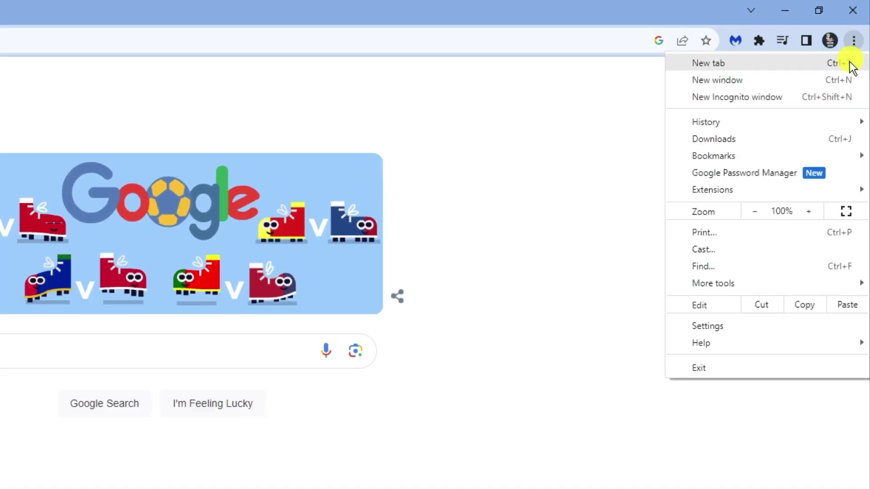
{"action": "left_click", "coordinate": [794, 328]}
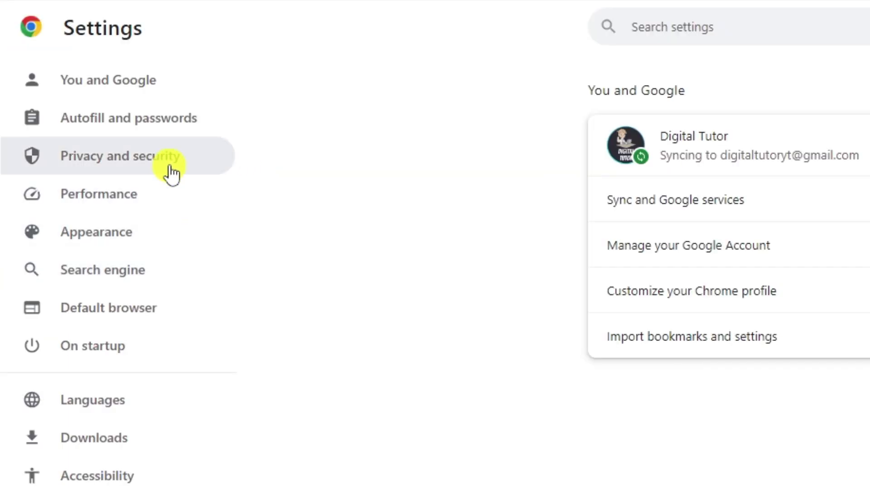
{"action": "left_click", "coordinate": [173, 170]}
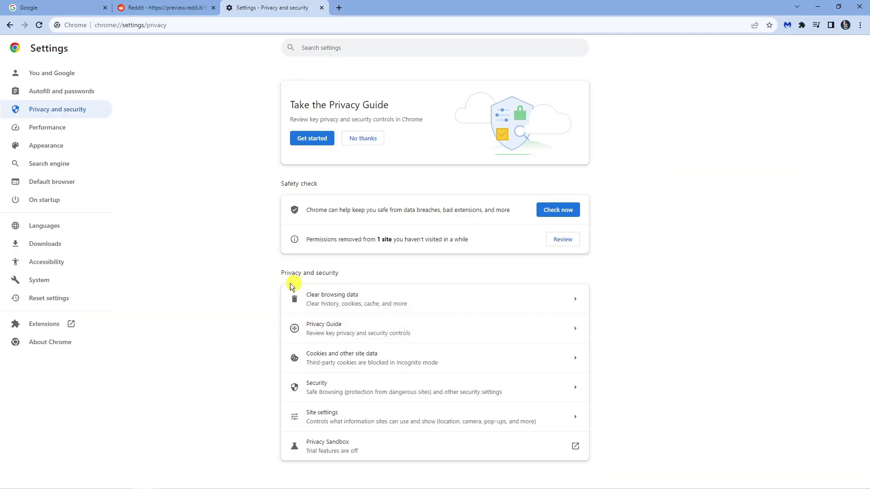
{"action": "left_click_drag", "start_coordinate": [279, 276], "coordinate": [342, 275]}
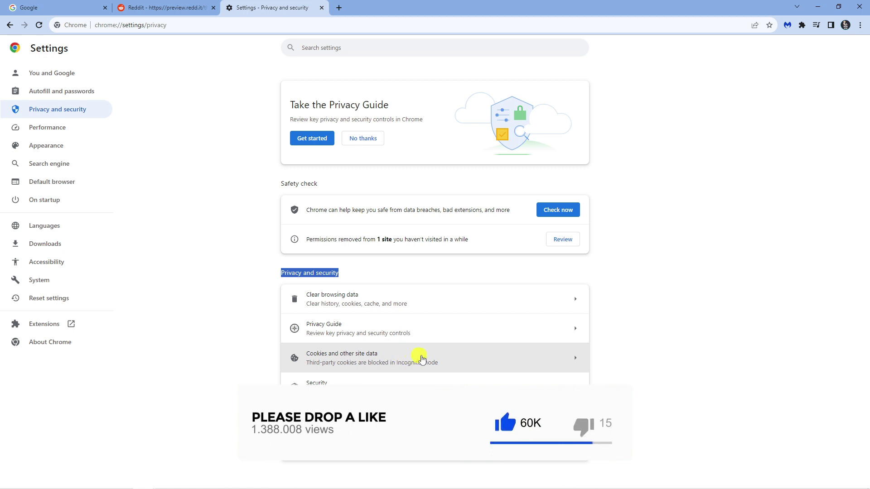
{"action": "left_click", "coordinate": [422, 359]}
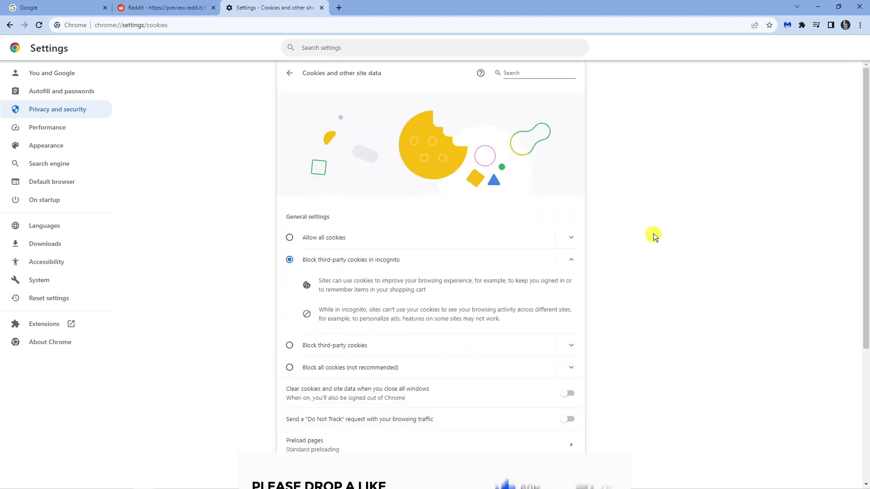
{"action": "scroll", "coordinate": [654, 232], "scroll_direction": "down", "scroll_amount": 3}
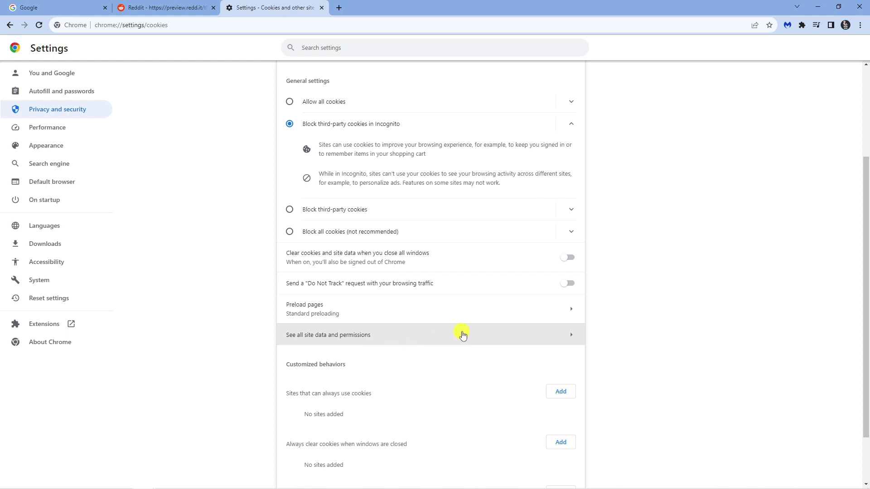
Filter all site data by 'roblox' and clear roblox.com's stored data, leaving 0 B.
{"action": "left_click", "coordinate": [462, 335]}
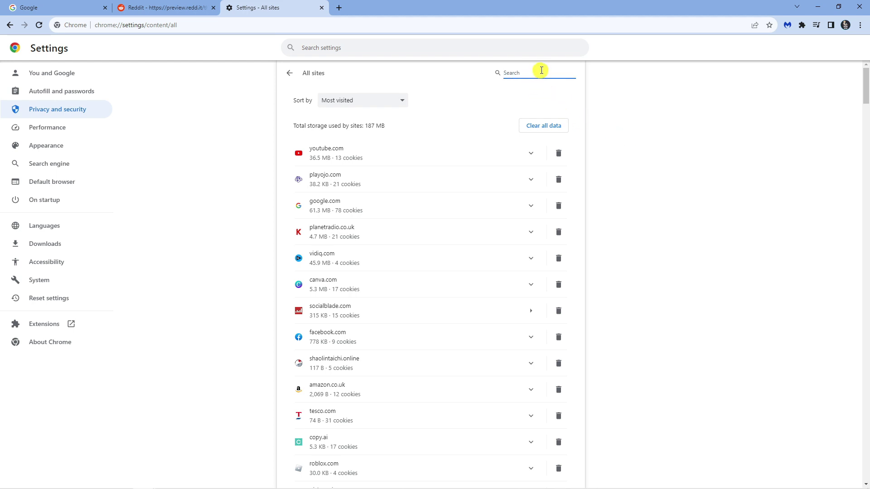
{"action": "left_click", "coordinate": [542, 70]}
{"action": "type", "text": "roblox"}
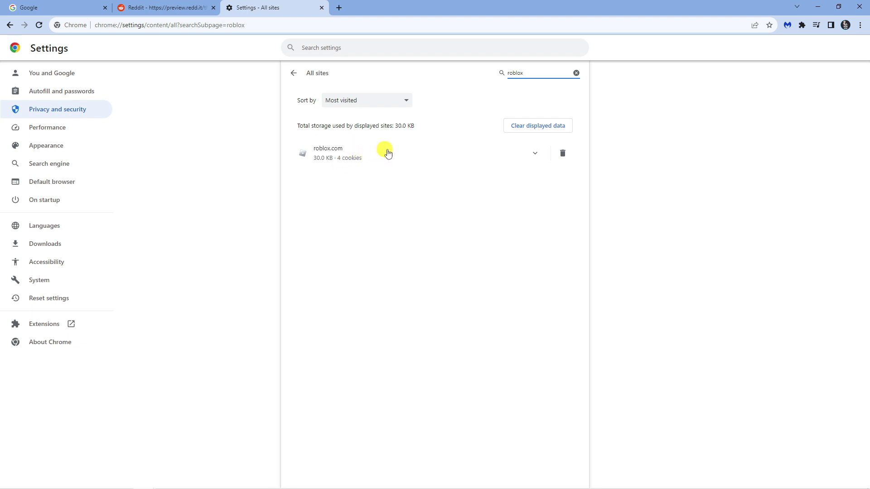
{"action": "left_click", "coordinate": [563, 154]}
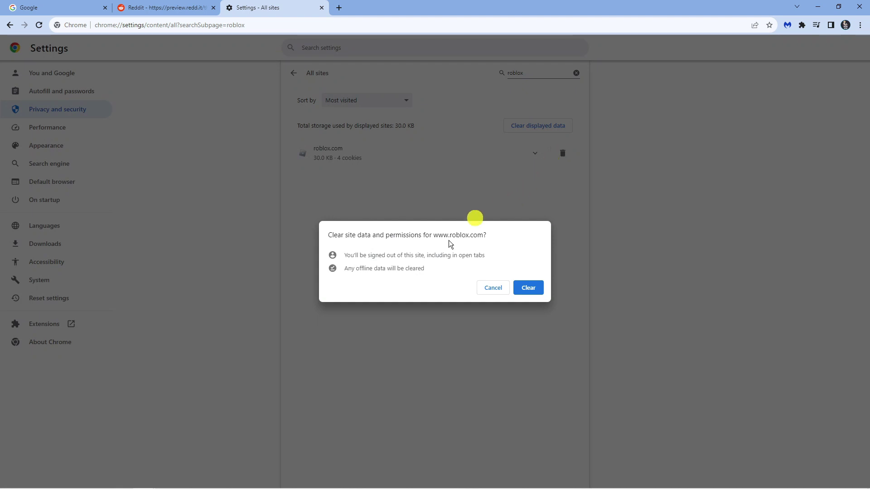
{"action": "left_click", "coordinate": [528, 288]}
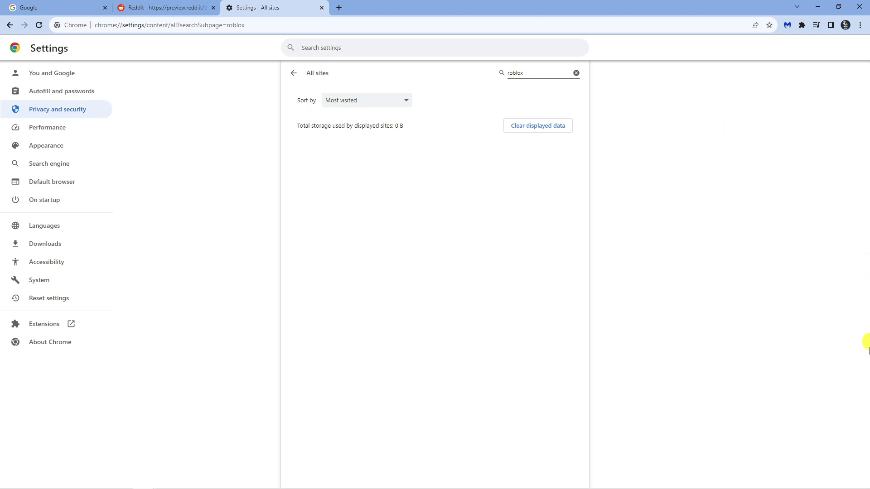
Minimise Chrome and run %appdata% from the Run app to open the Roaming folder.
{"action": "left_click", "coordinate": [867, 481]}
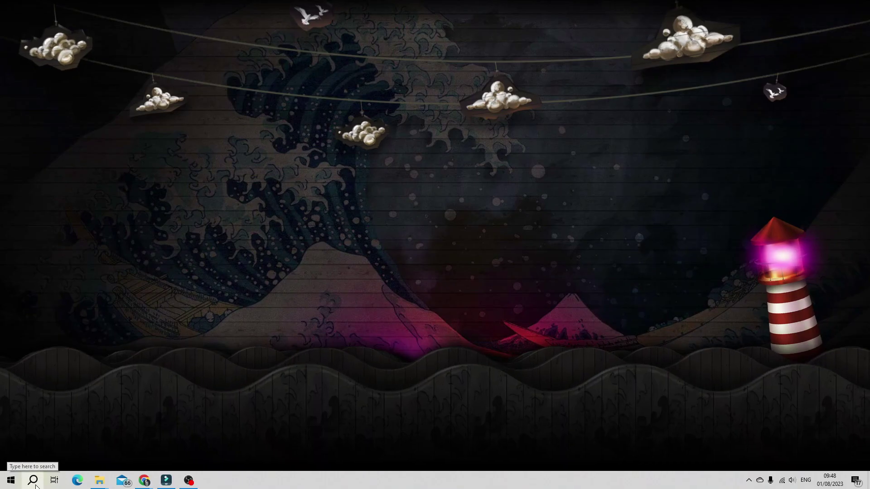
{"action": "left_click", "coordinate": [133, 467]}
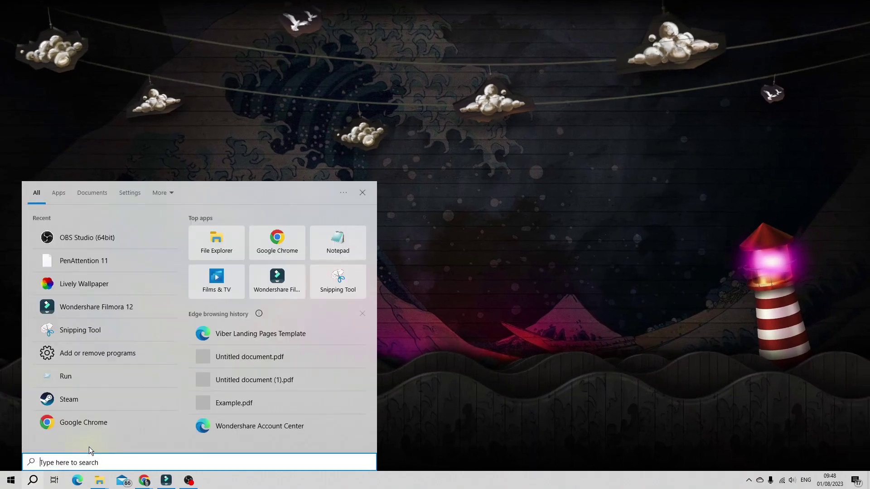
{"action": "type", "text": "run"}
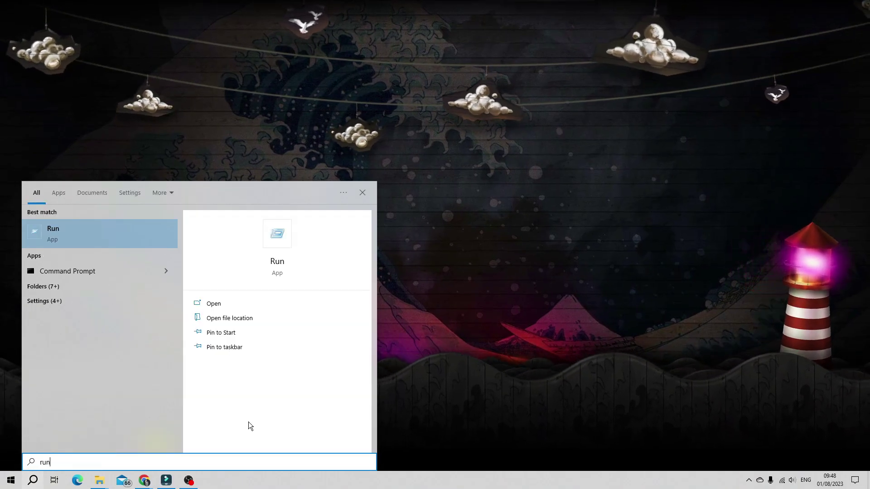
{"action": "left_click", "coordinate": [121, 244]}
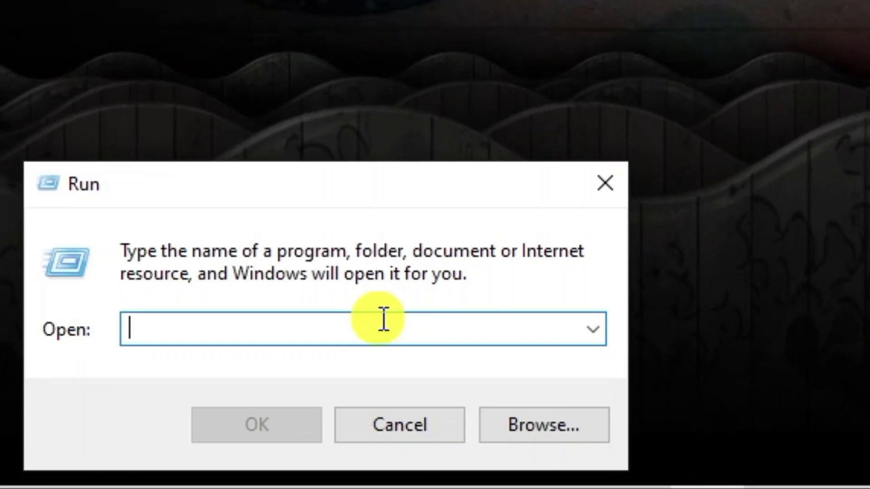
{"action": "type", "text": "%"}
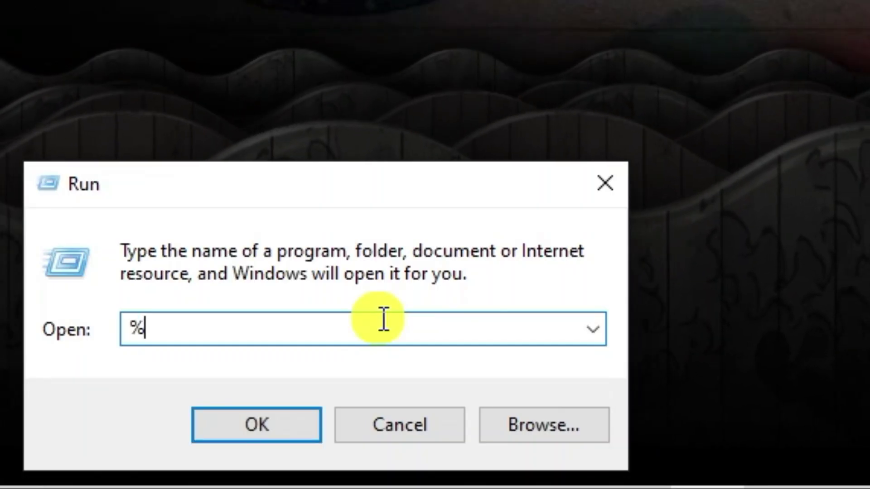
{"action": "type", "text": "appdat"}
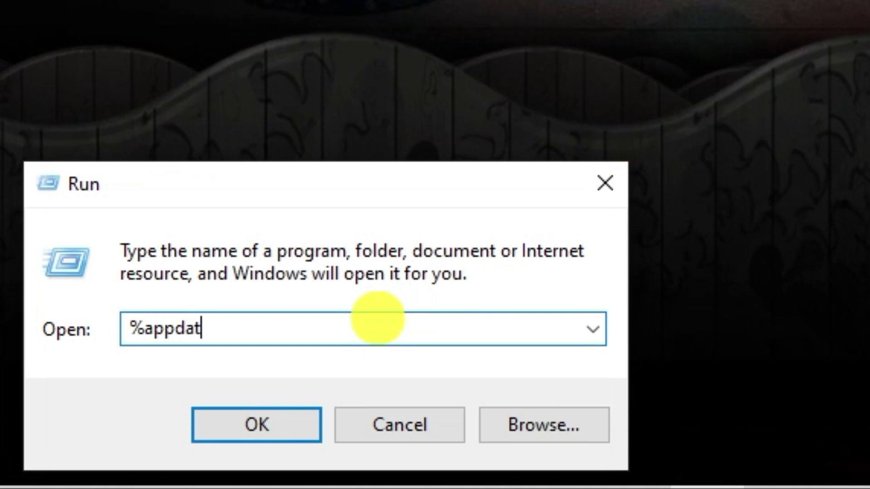
{"action": "type", "text": "a%"}
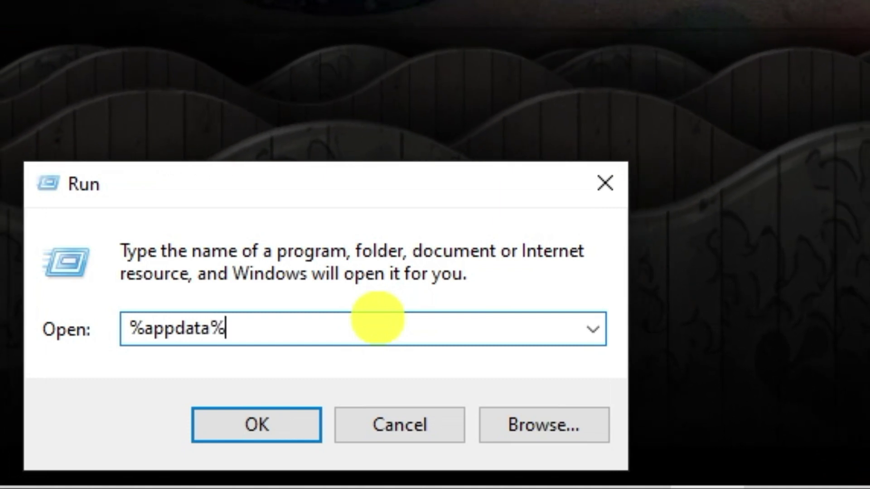
{"action": "key", "text": "Return"}
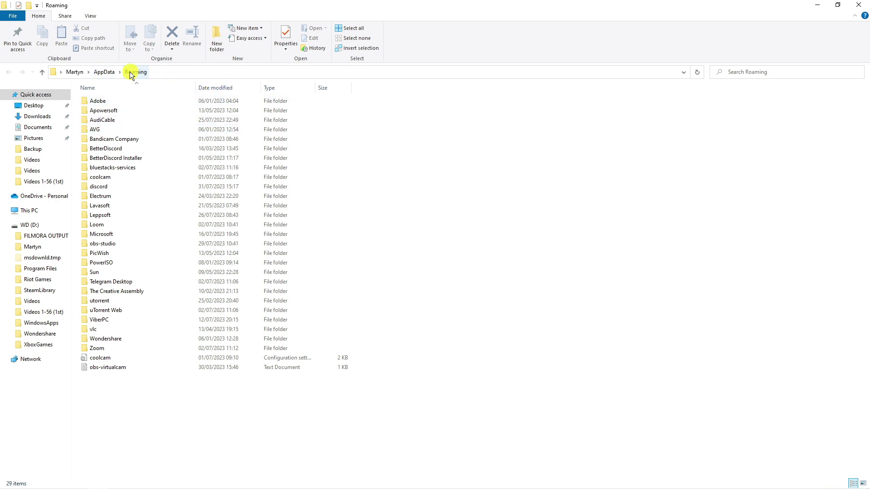
Delete the Roblox folder from AppData\Local, then minimise File Explorer.
{"action": "left_click", "coordinate": [105, 72]}
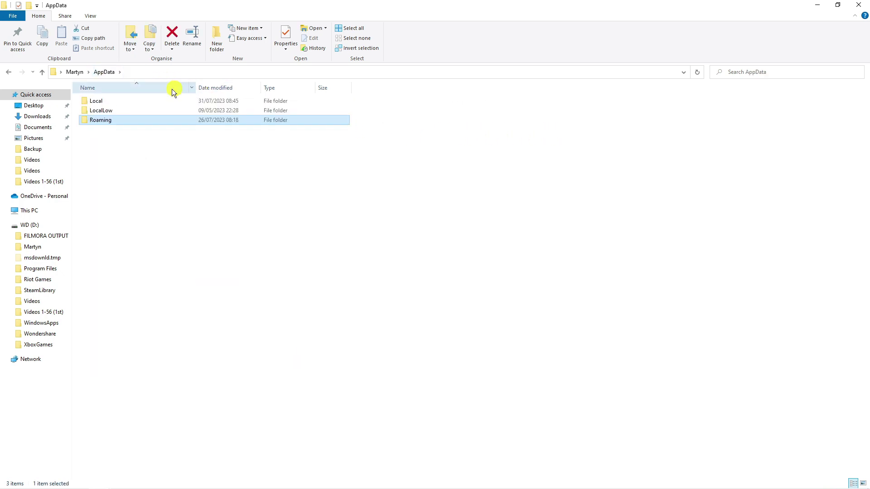
{"action": "double_click", "coordinate": [166, 102]}
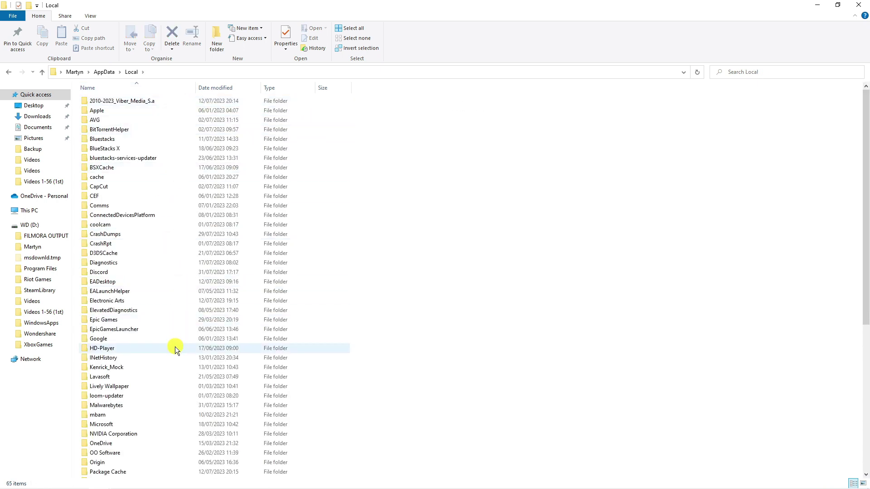
{"action": "left_click", "coordinate": [151, 140]}
{"action": "key", "text": "r"}
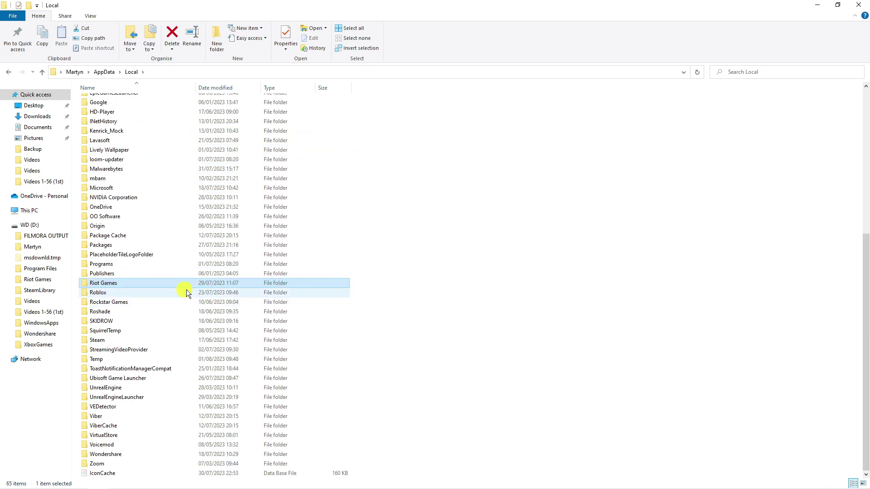
{"action": "left_click", "coordinate": [171, 292]}
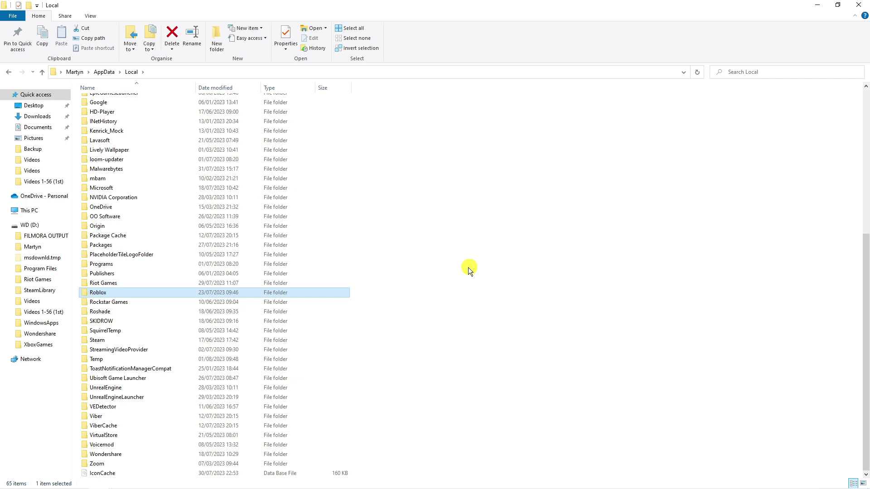
{"action": "key", "text": "Delete"}
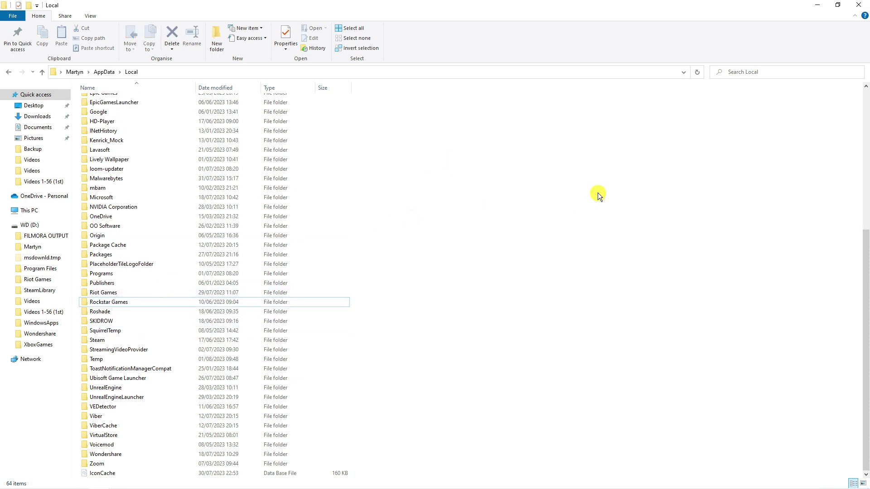
{"action": "left_click", "coordinate": [820, 7]}
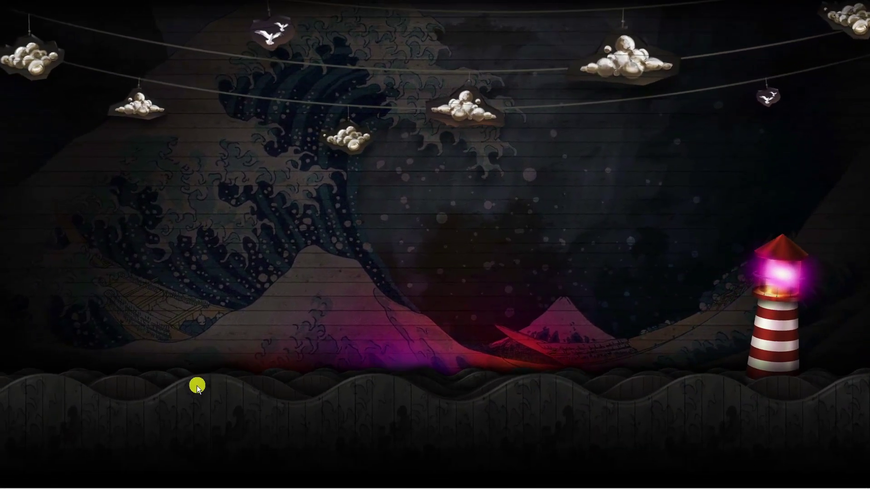
Open Windows Settings at the Apps & features list of installed apps.
{"action": "mouse_move", "coordinate": [69, 488]}
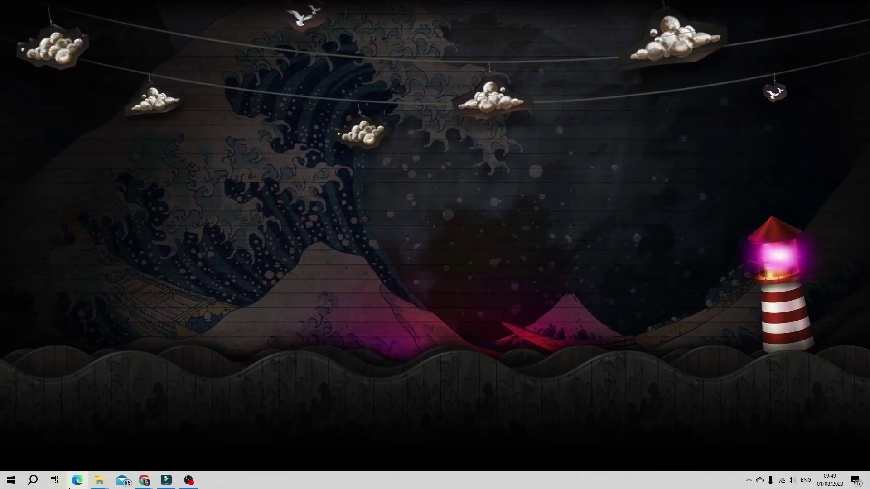
{"action": "left_click", "coordinate": [32, 480]}
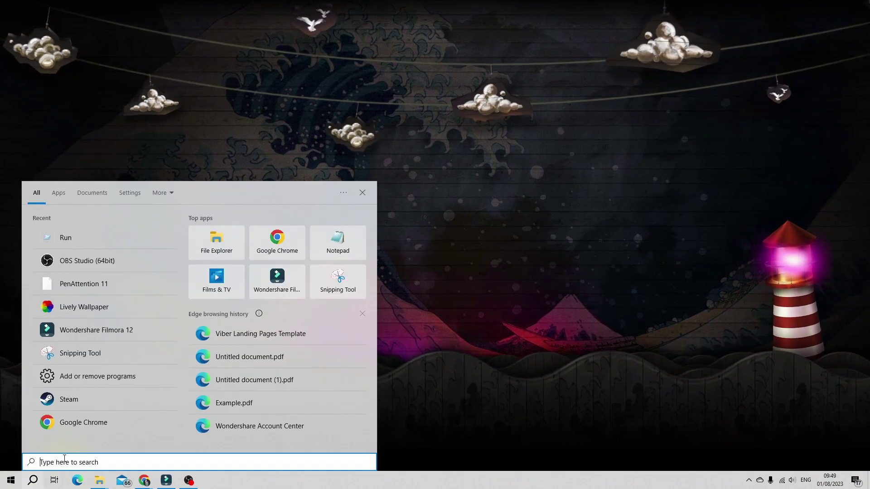
{"action": "type", "text": "settings"}
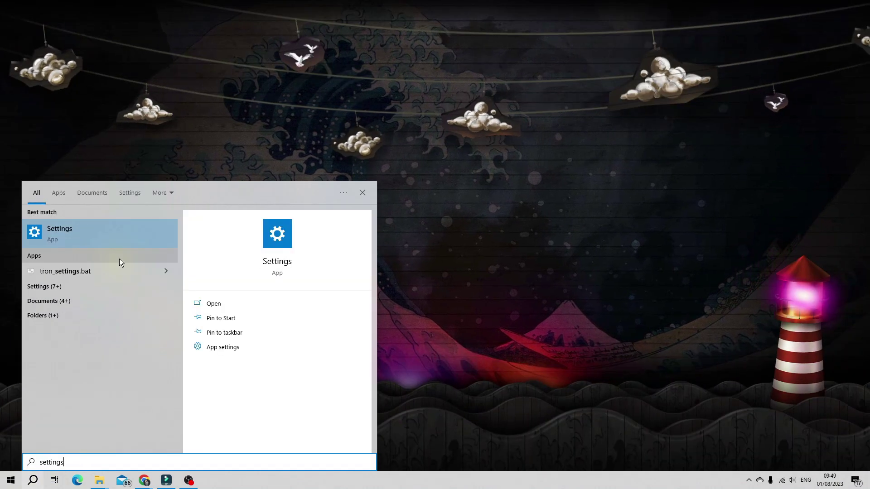
{"action": "left_click", "coordinate": [87, 233]}
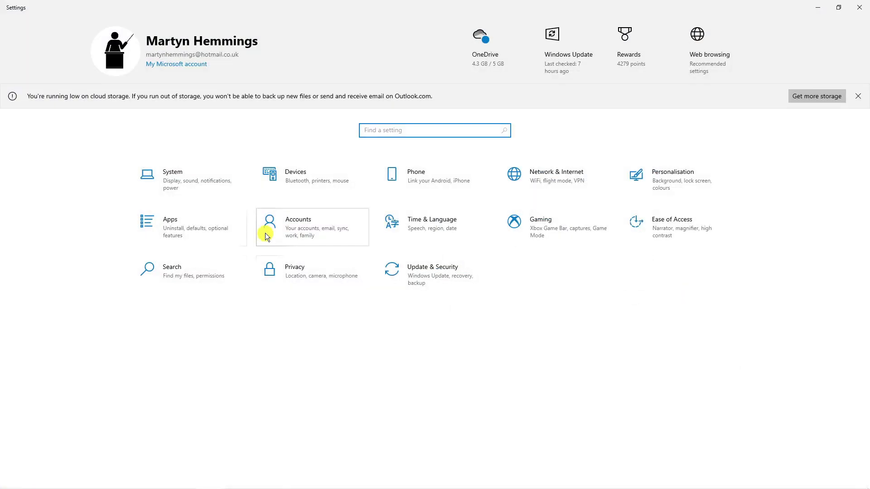
{"action": "left_click", "coordinate": [198, 226]}
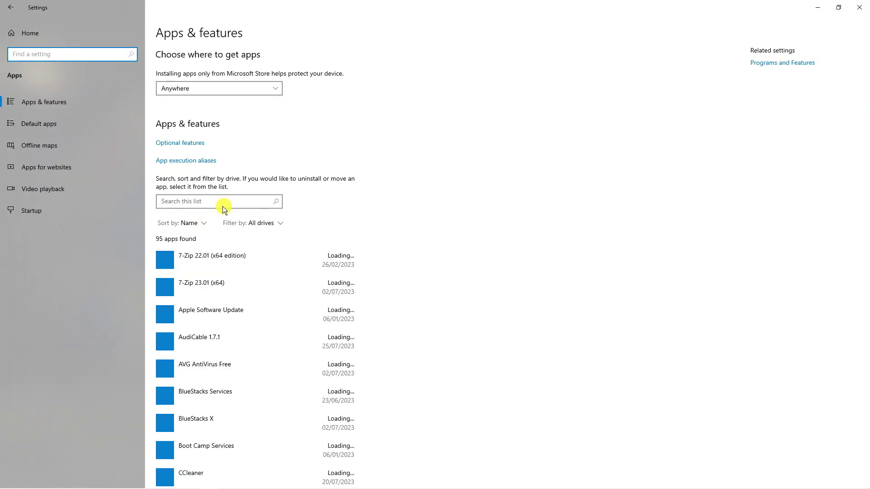
Filter apps by 'roblox' and uninstall Roblox Player, confirming the removal.
{"action": "left_click", "coordinate": [219, 200]}
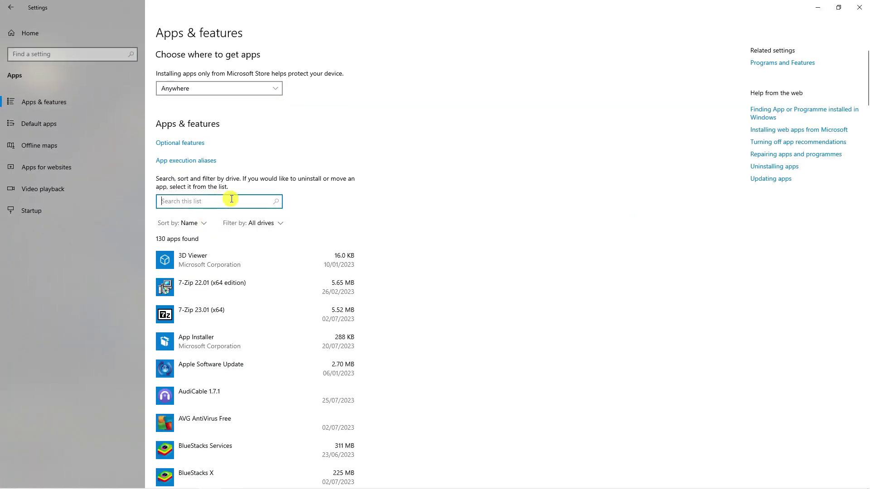
{"action": "type", "text": "roblox"}
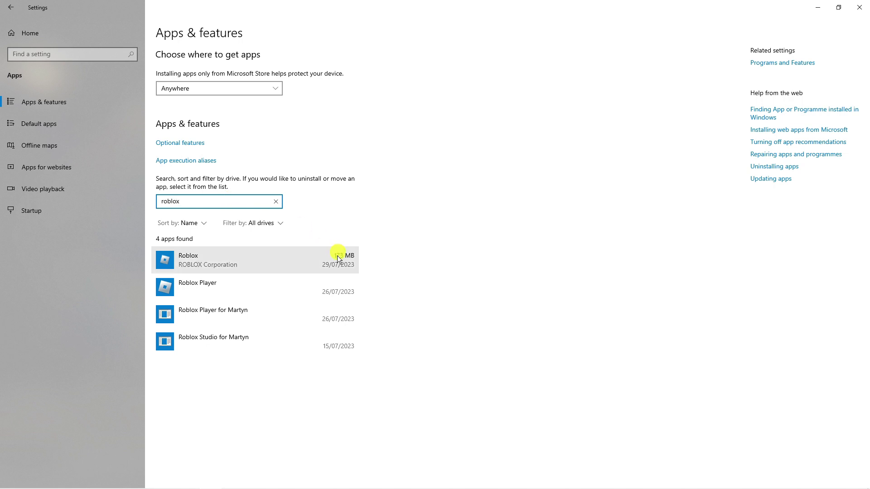
{"action": "left_click", "coordinate": [259, 290]}
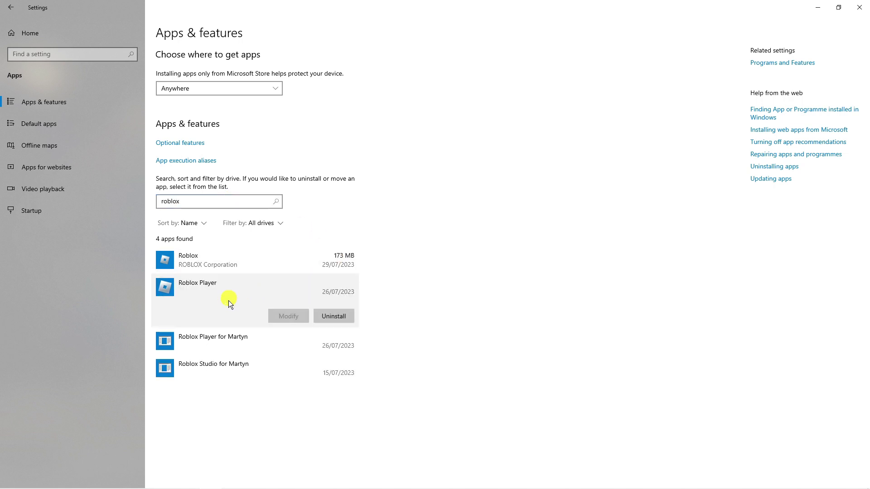
{"action": "left_click", "coordinate": [320, 316]}
{"action": "left_click", "coordinate": [372, 296]}
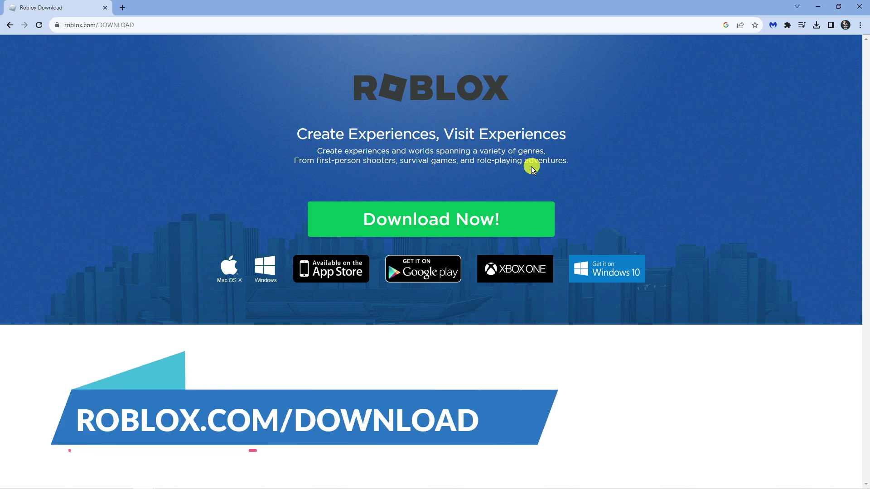
Download and run RobloxPlayerLauncher.exe from roblox.com, acknowledge the install, then minimise Chrome.
{"action": "left_click", "coordinate": [501, 216]}
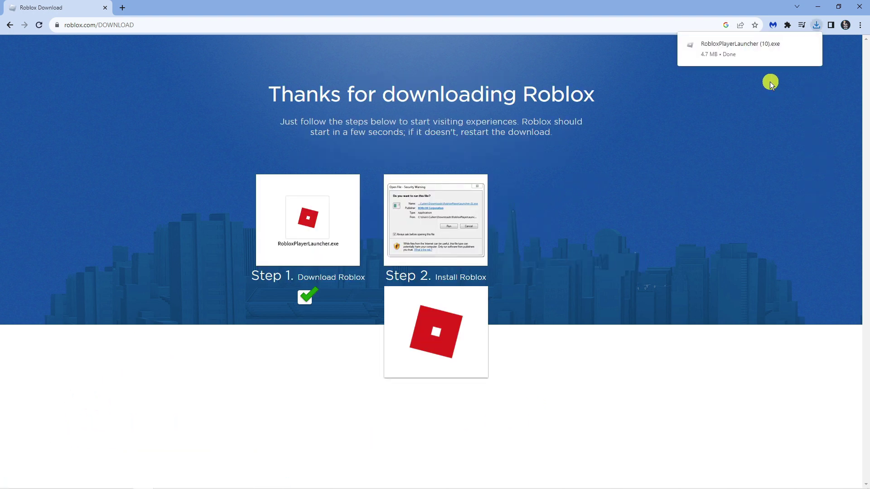
{"action": "left_click", "coordinate": [726, 52]}
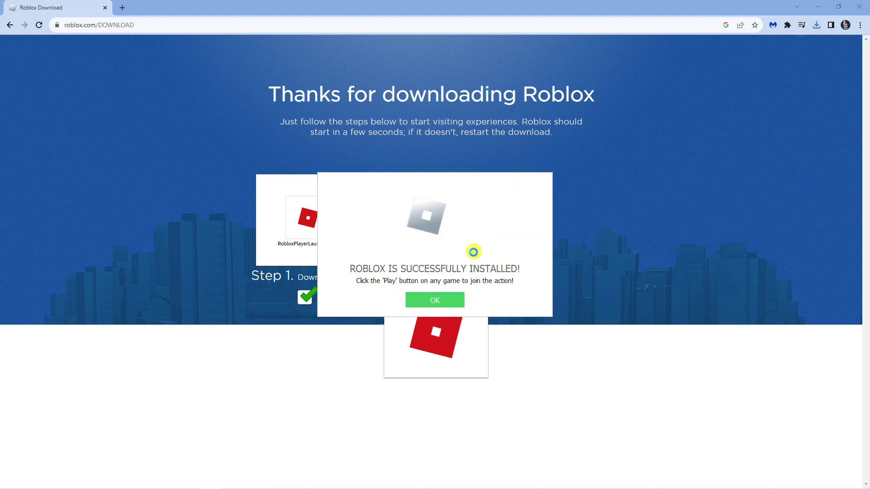
{"action": "left_click", "coordinate": [453, 306]}
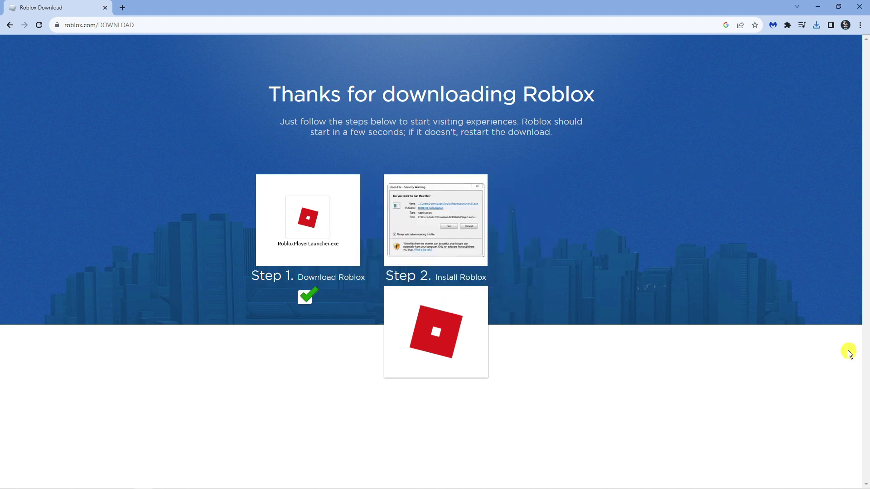
{"action": "left_click", "coordinate": [868, 487]}
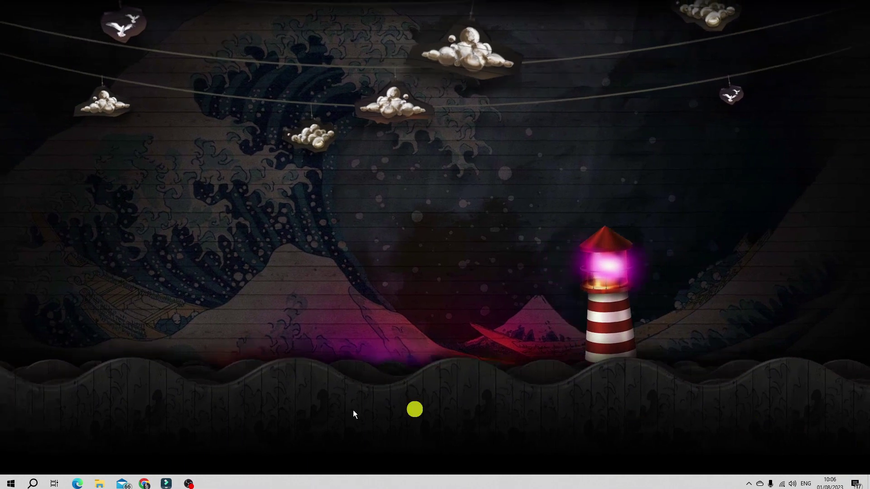
Search for 'roblox player' and open the Roblox Player shortcut's file location.
{"action": "left_click", "coordinate": [37, 485]}
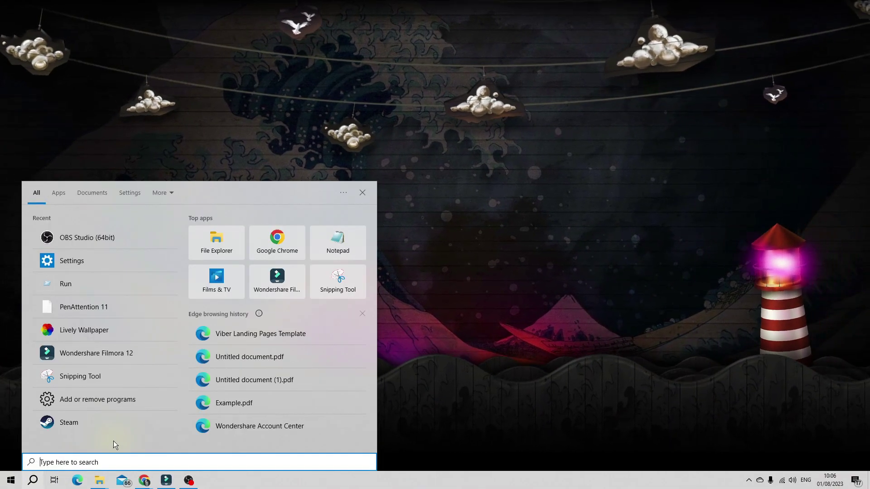
{"action": "type", "text": "runroblox playe"}
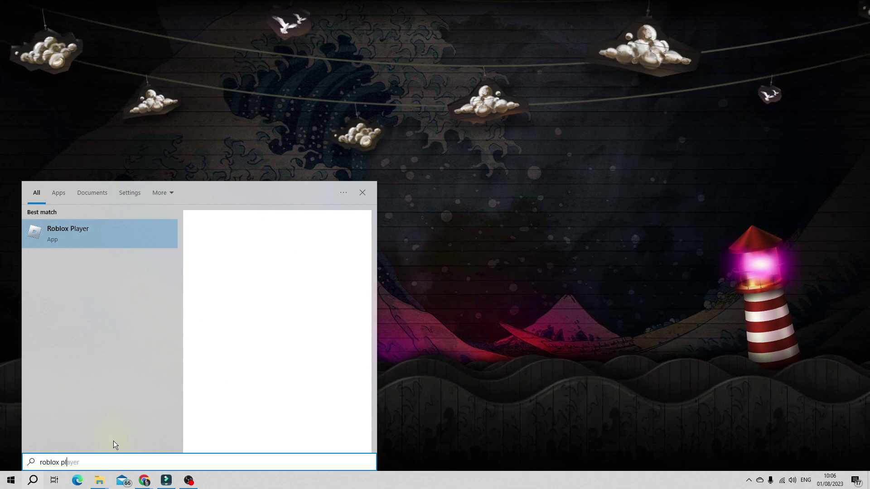
{"action": "type", "text": "r"}
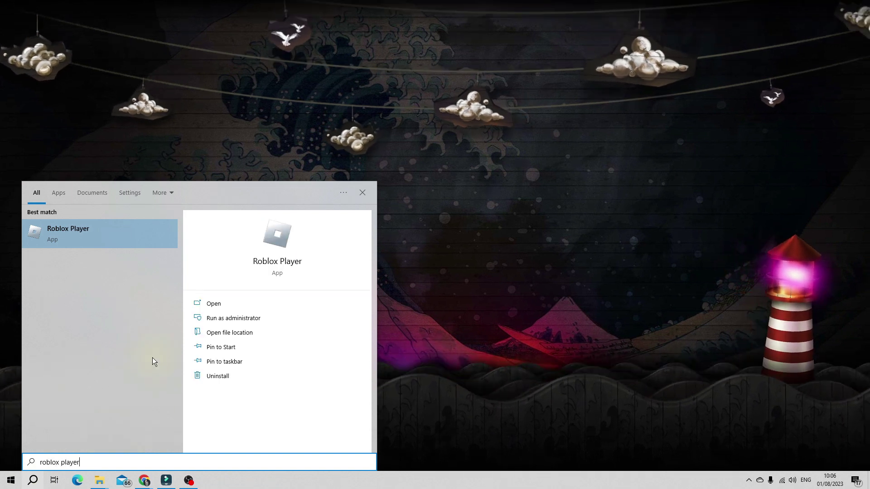
{"action": "right_click", "coordinate": [96, 238]}
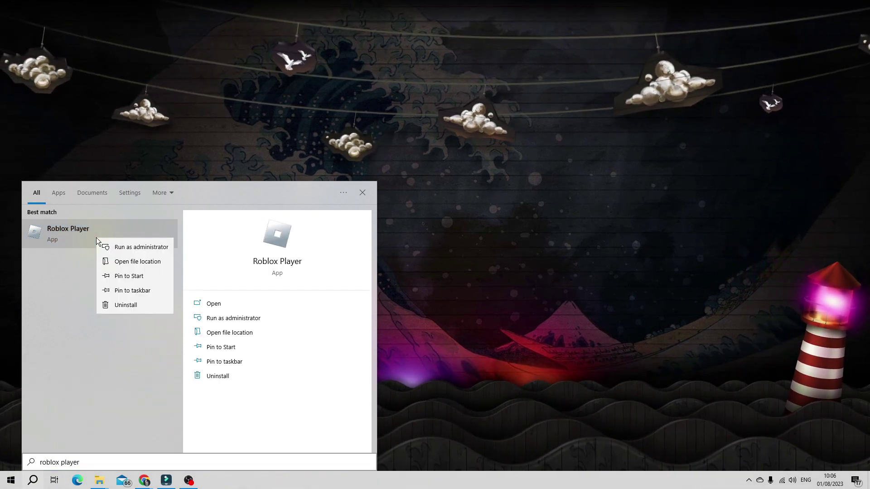
{"action": "left_click", "coordinate": [128, 261]}
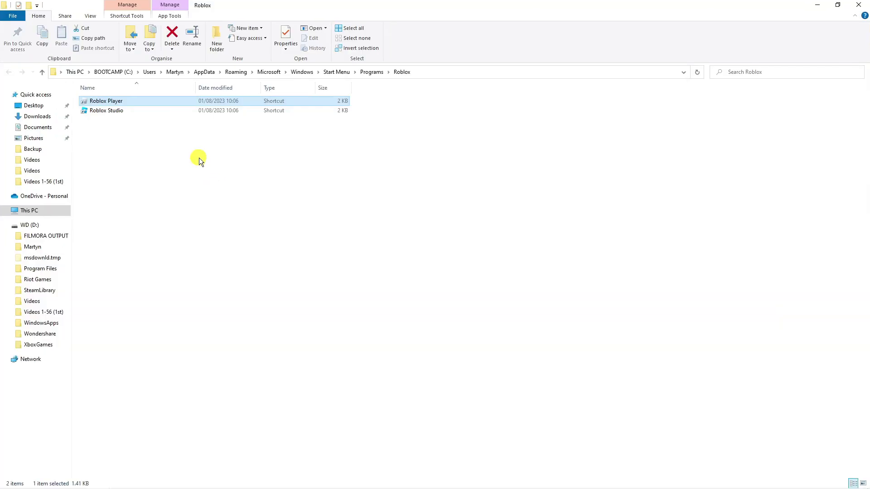
Turn on Disable full-screen optimisations in the Roblox Player shortcut's Compatibility properties and apply it.
{"action": "right_click", "coordinate": [148, 101]}
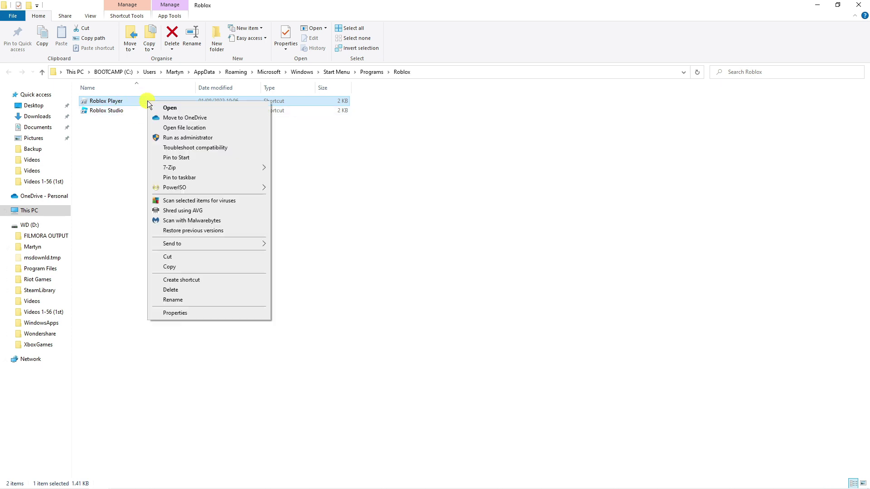
{"action": "left_click", "coordinate": [221, 314]}
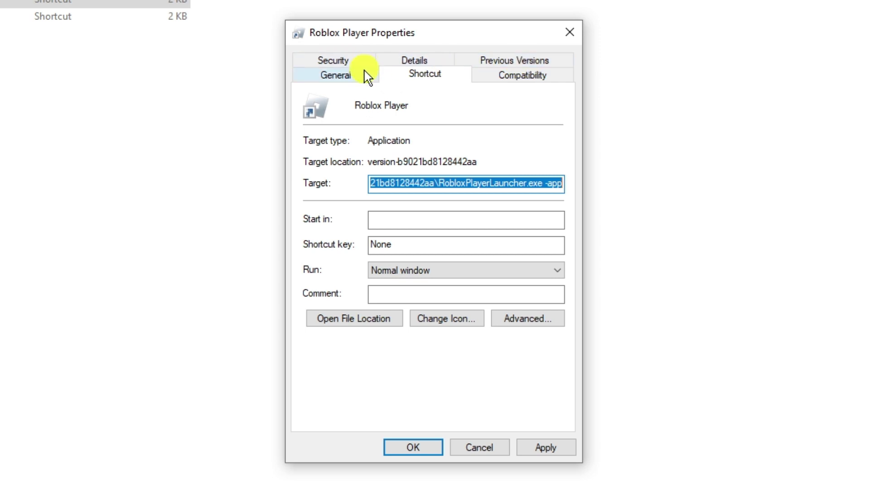
{"action": "left_click", "coordinate": [524, 80]}
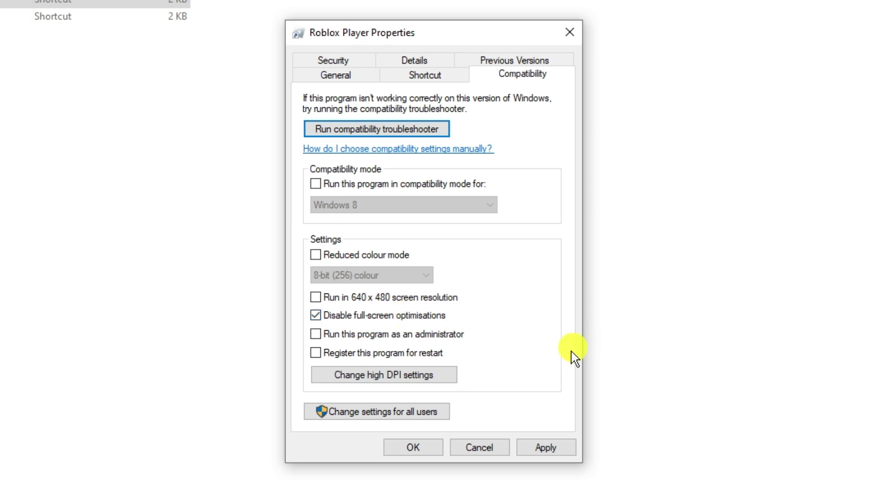
{"action": "left_click", "coordinate": [536, 449]}
{"action": "left_click", "coordinate": [407, 449]}
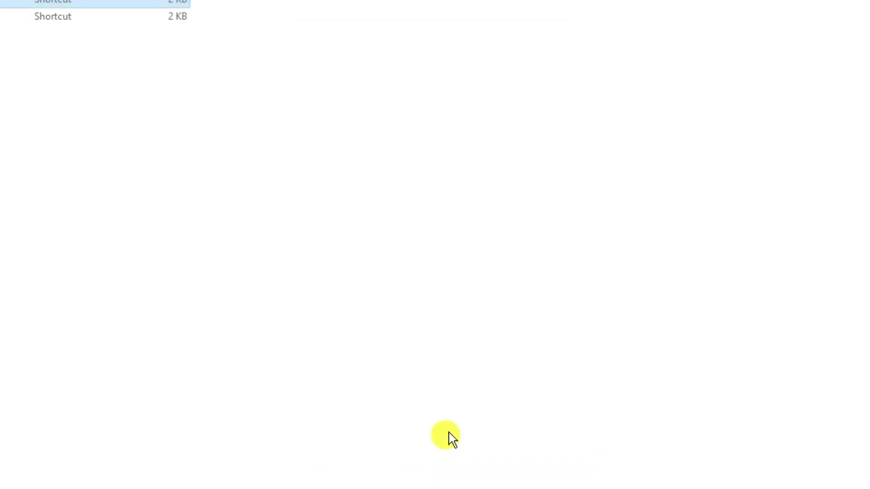